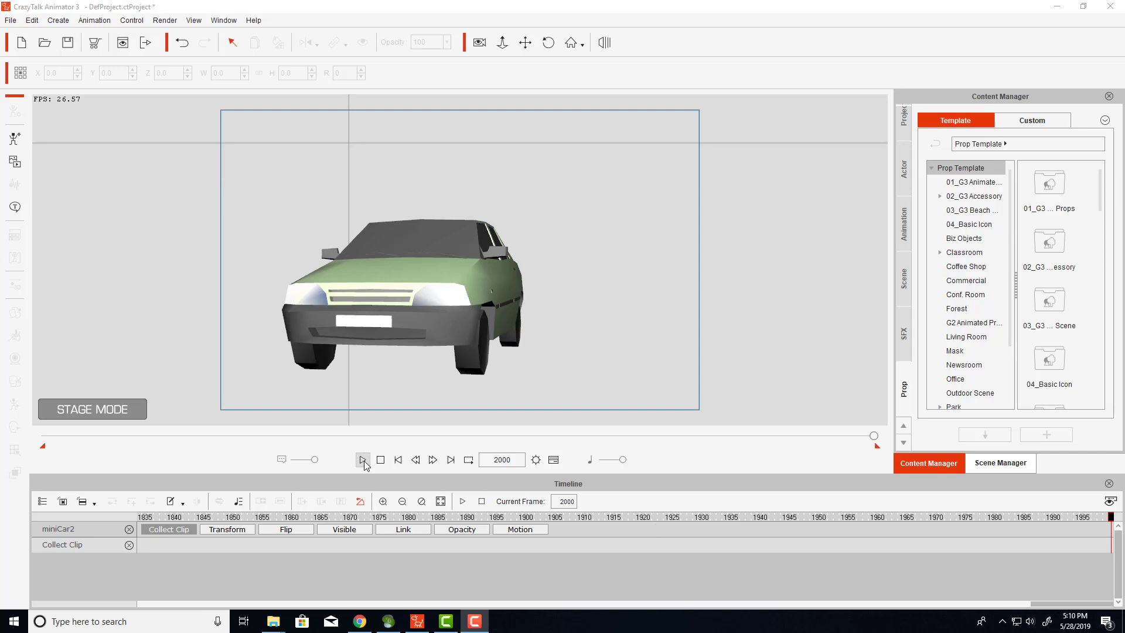
Step: Play the miniCar2 turning animation twice, stopping it and dragging the playhead back
click(362, 460)
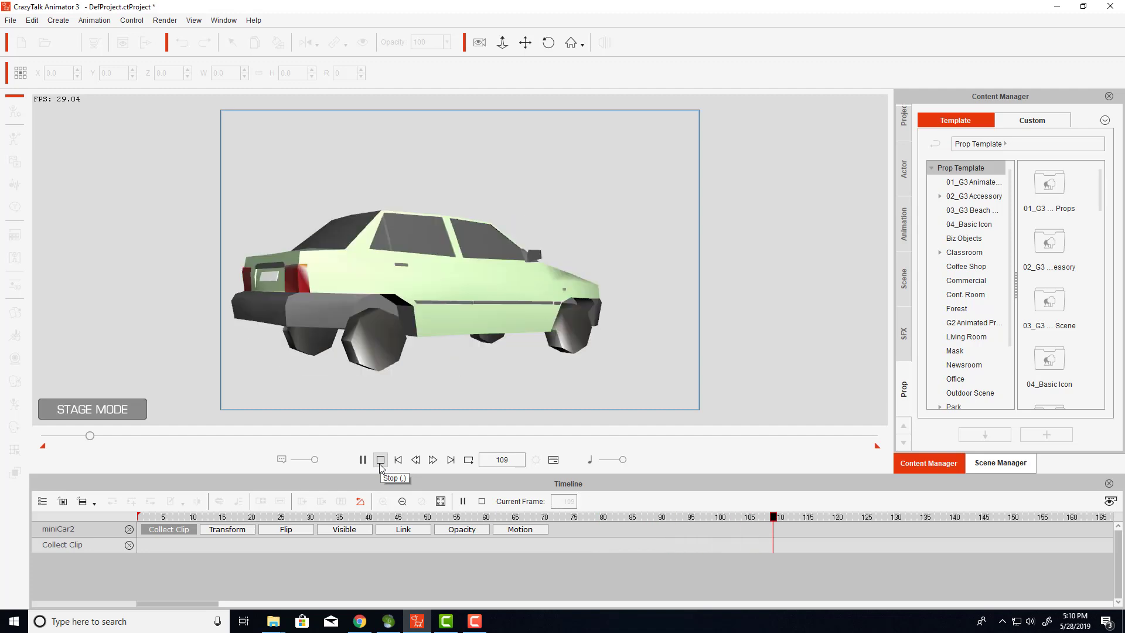
click(381, 460)
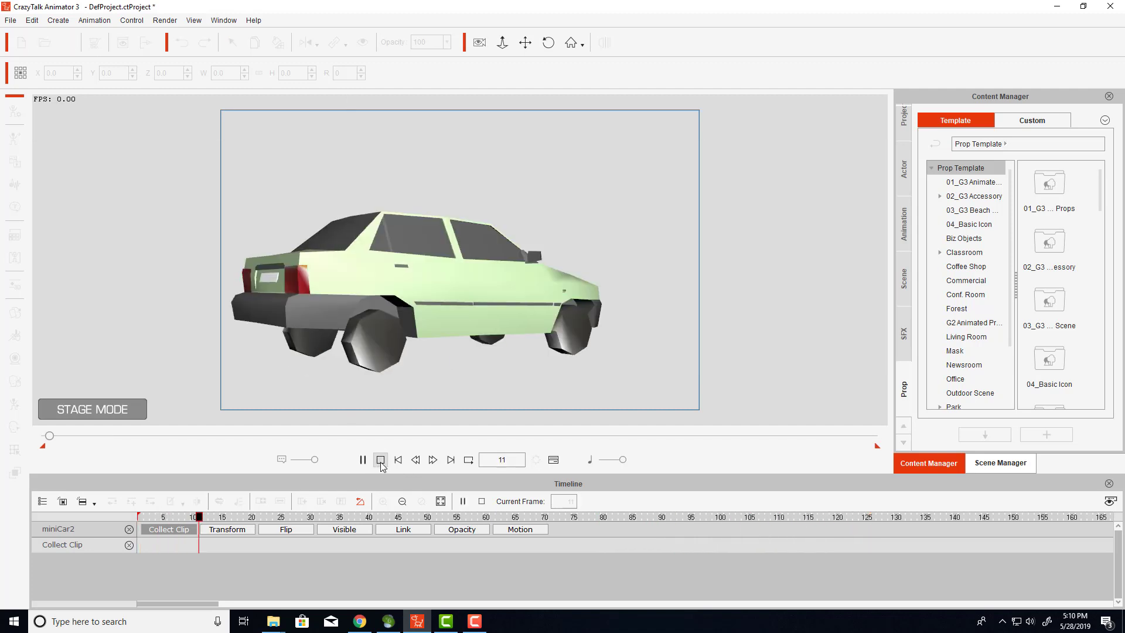
click(362, 460)
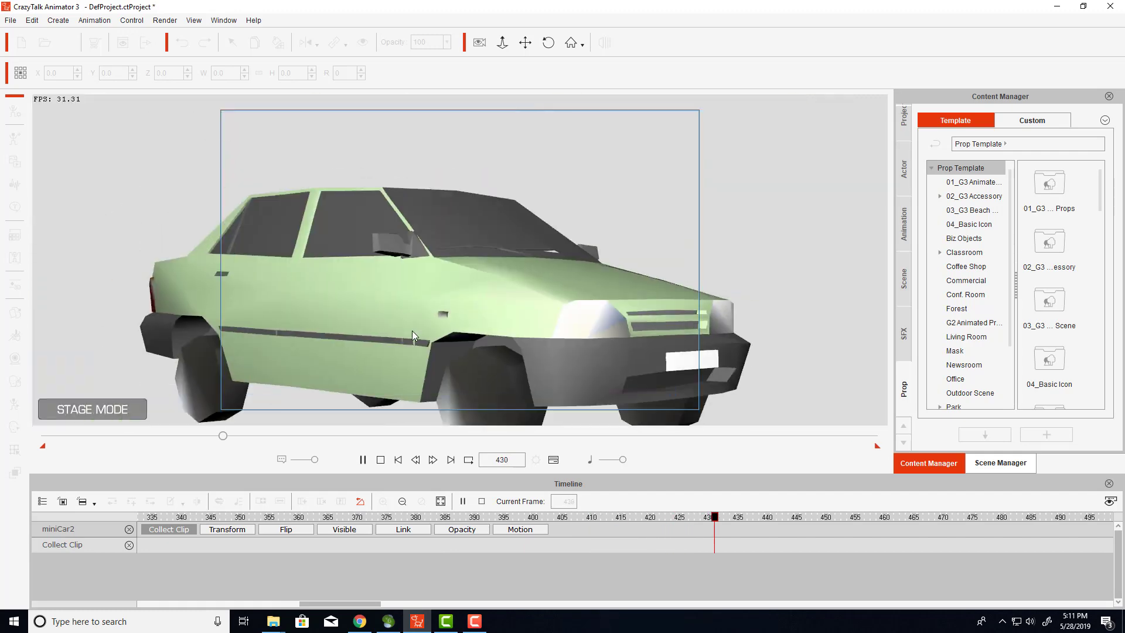
click(393, 517)
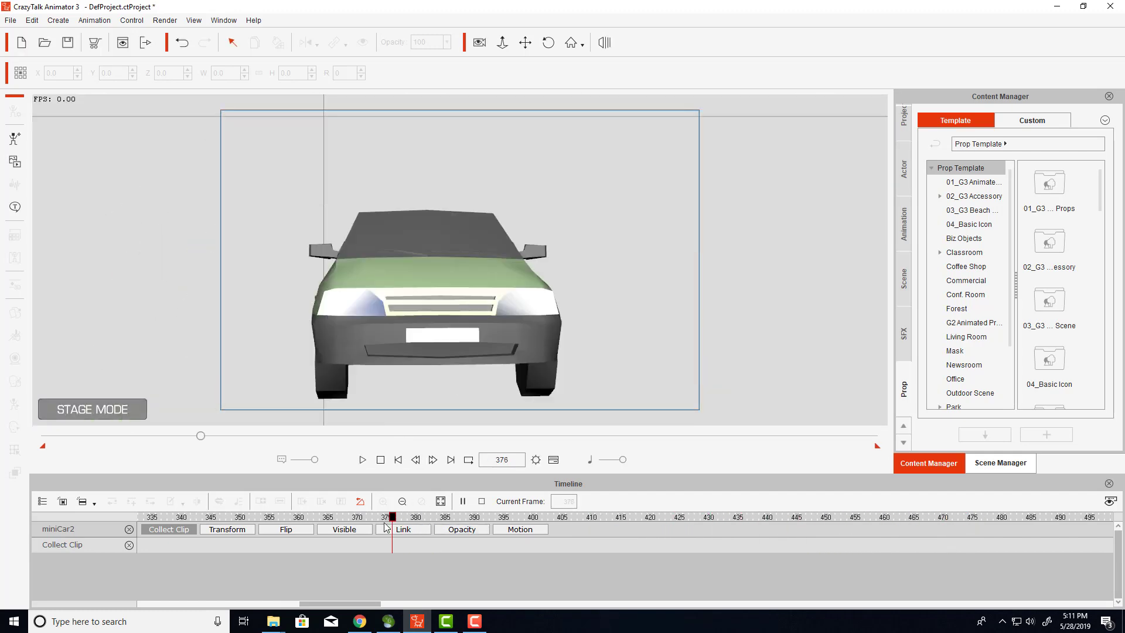
mouse_move(393, 516)
mouse_down()
mouse_move(464, 517)
mouse_move(110, 528)
mouse_up()
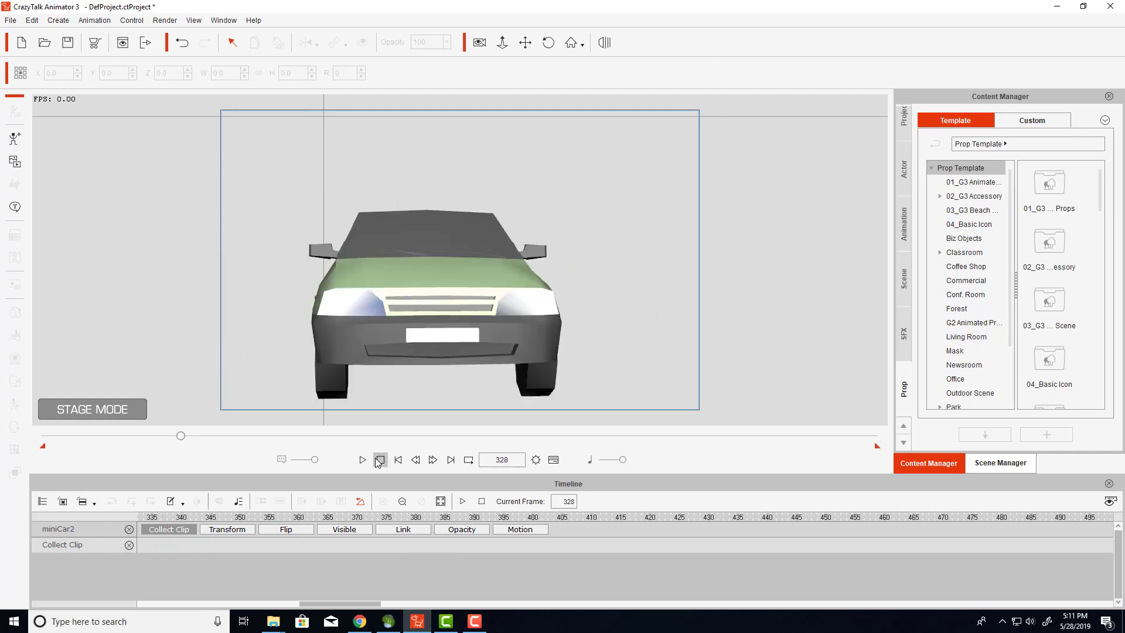
Step: Move the animation to frame 25 and zoom the camera in on the hood
click(379, 460)
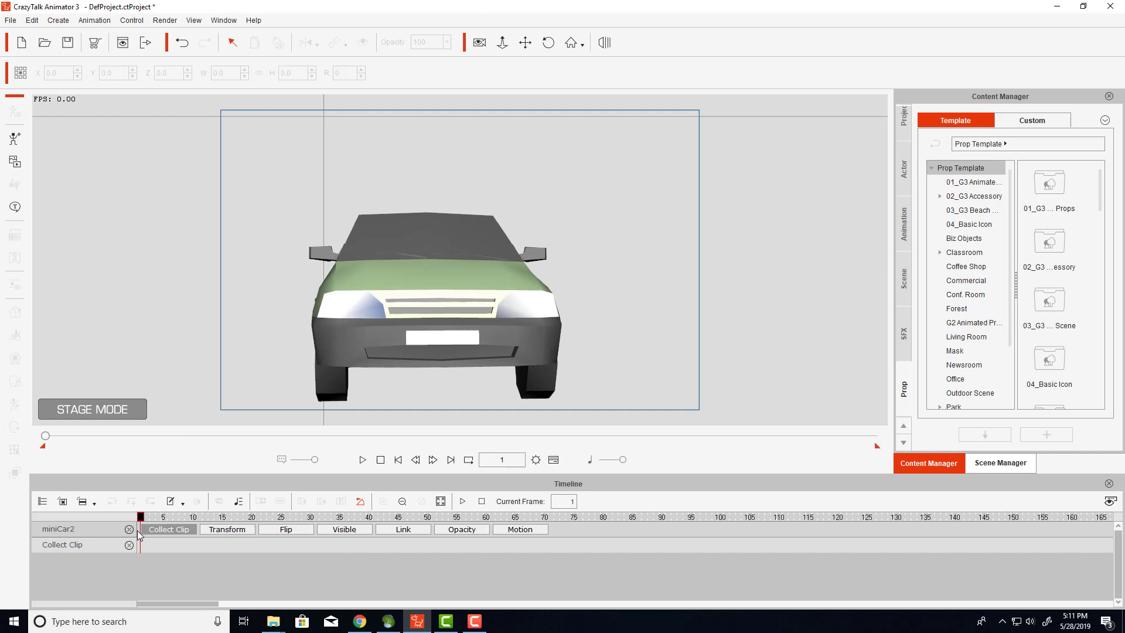
drag(139, 516, 282, 517)
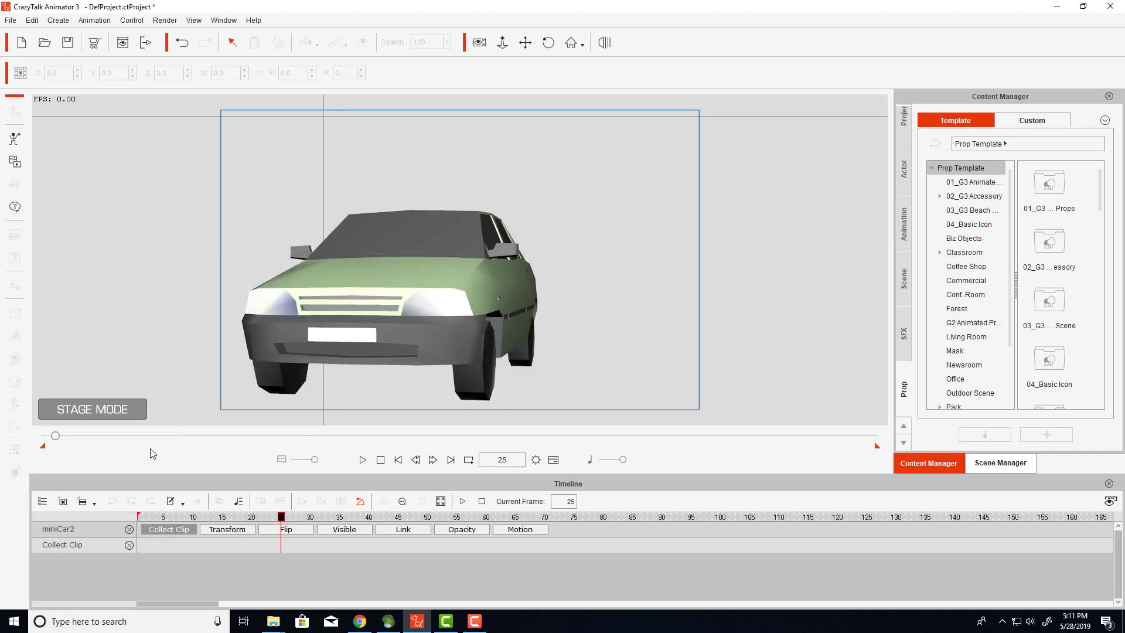
click(503, 46)
drag(488, 366, 474, 250)
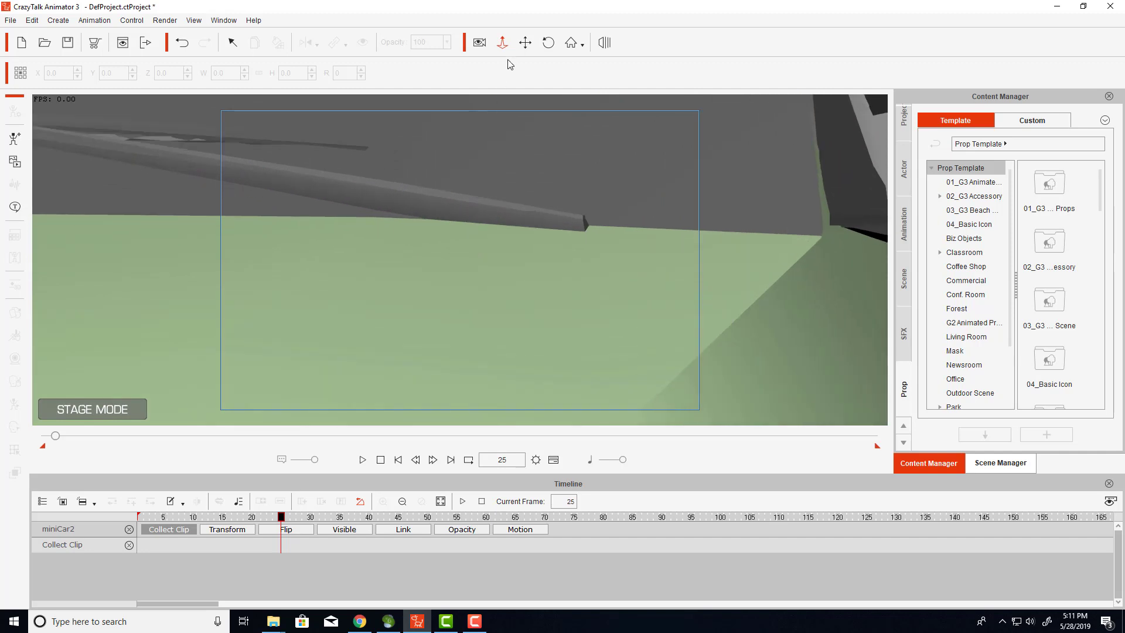
Step: Pan the camera around the hood, then recentre the view on the car's front
click(525, 43)
mouse_move(497, 153)
mouse_down()
mouse_move(671, 373)
mouse_move(655, 328)
mouse_move(633, 329)
mouse_up()
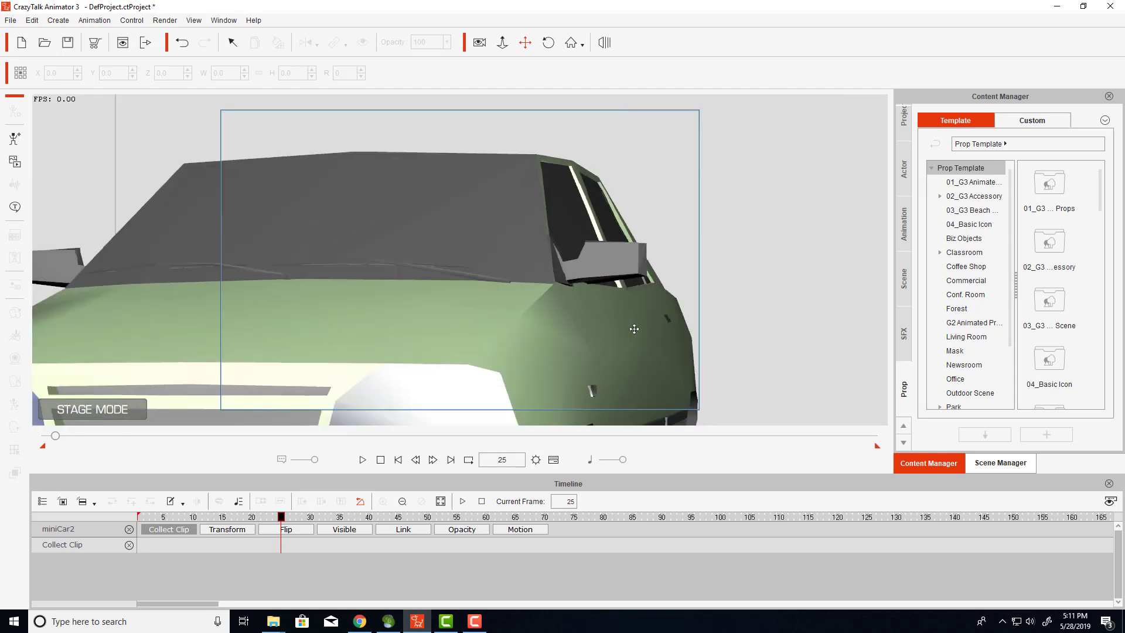
drag(634, 329, 628, 330)
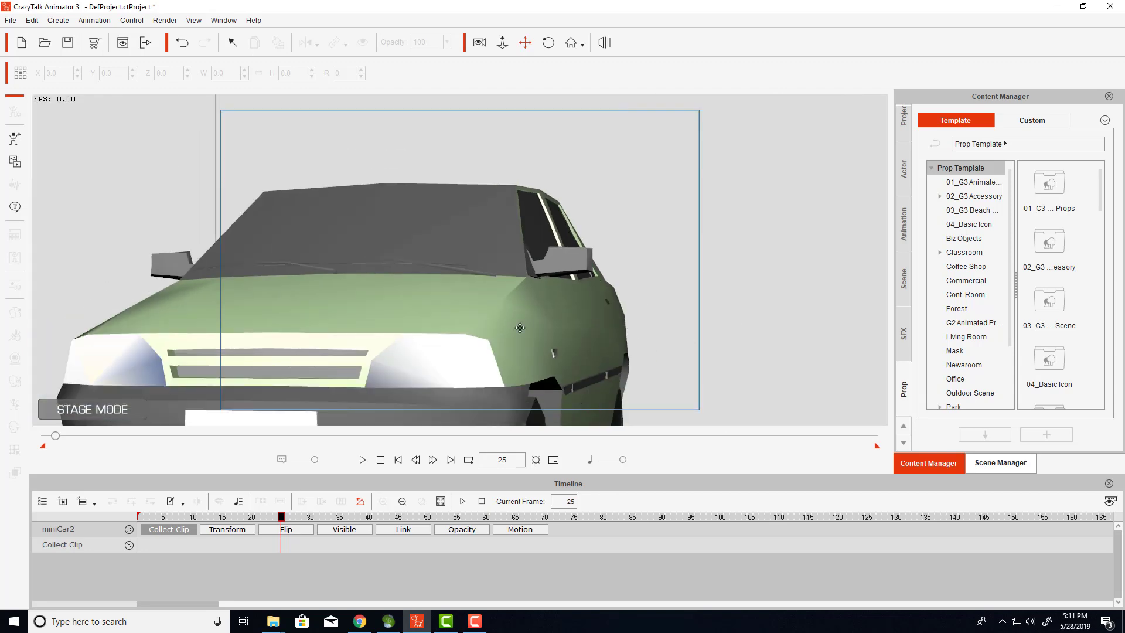
drag(519, 328, 590, 249)
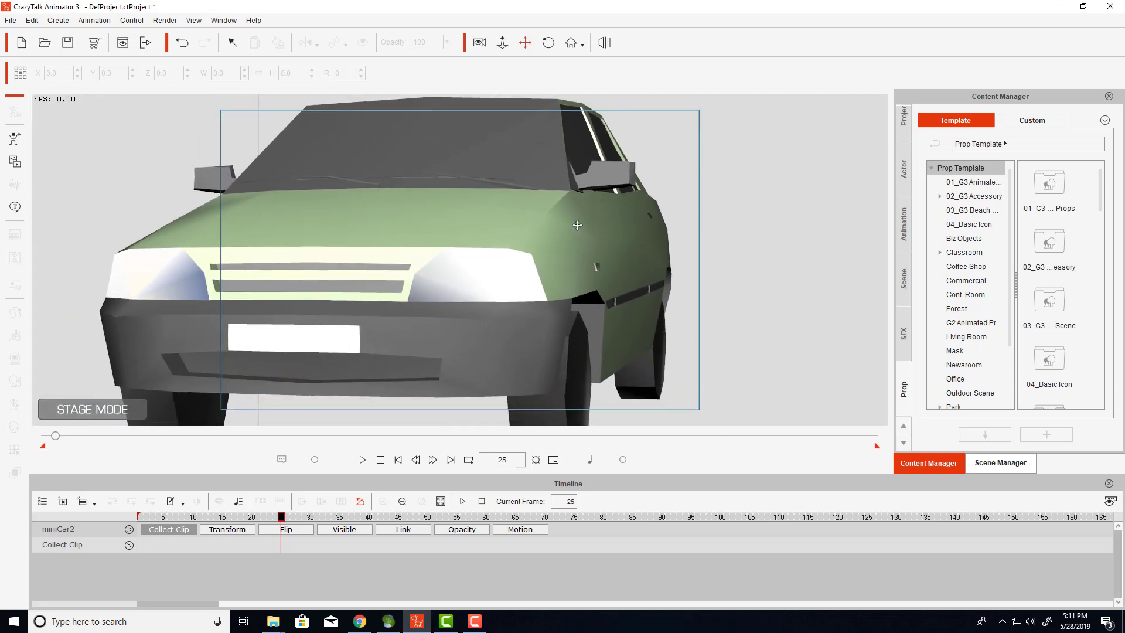
scroll(591, 249, down, 5)
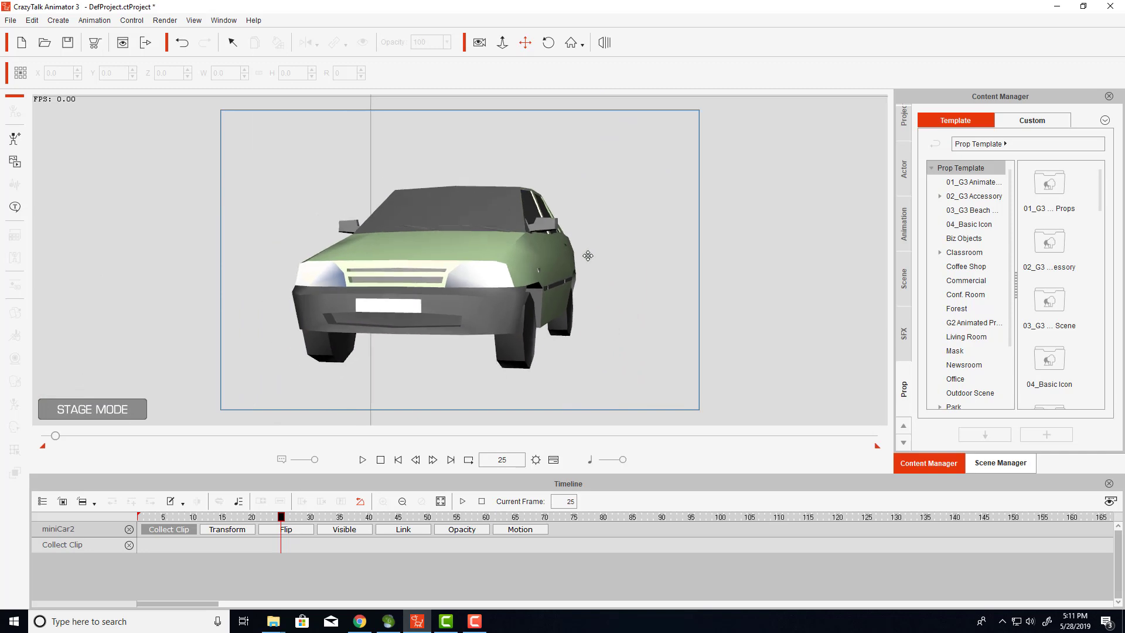
mouse_move(525, 291)
mouse_down()
mouse_move(546, 322)
mouse_move(560, 307)
mouse_up()
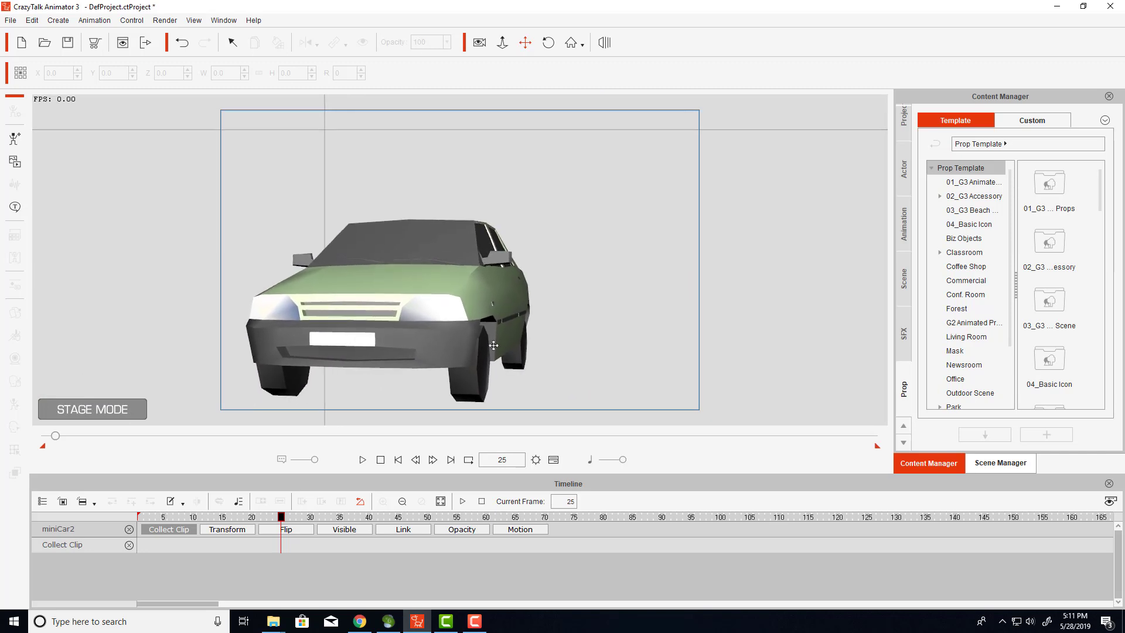
Step: Replay miniCar2 from frame 1, then scrub the playhead to frame 29
click(381, 460)
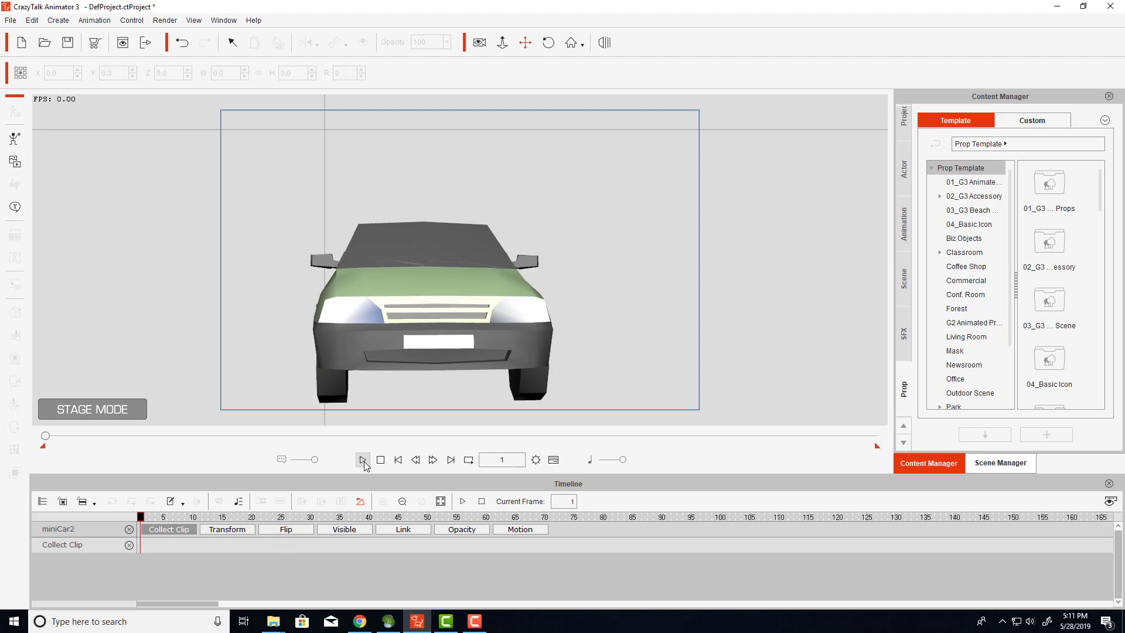
click(364, 460)
click(347, 349)
click(277, 373)
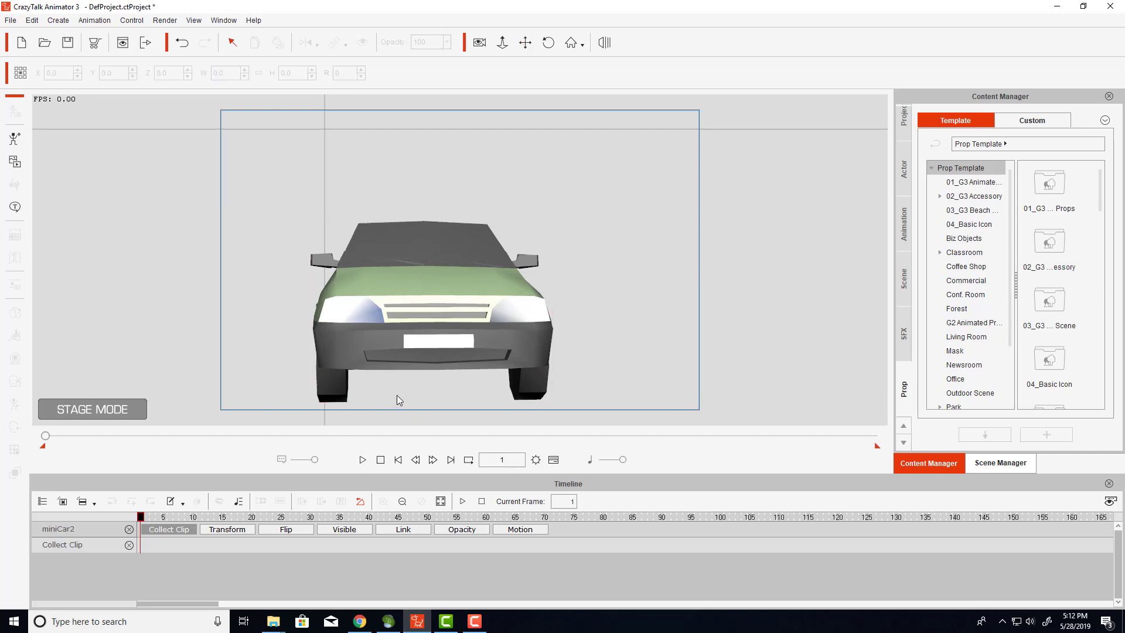
drag(141, 516, 311, 517)
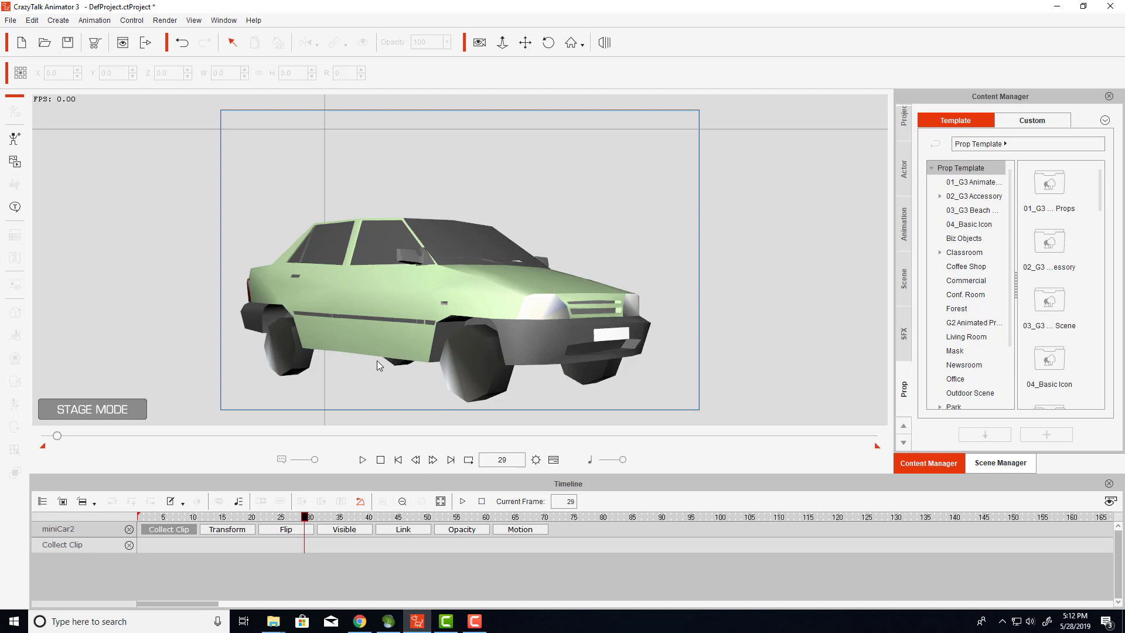
scroll(377, 360, up, 3)
scroll(377, 361, up, 3)
scroll(377, 360, up, 3)
scroll(378, 360, down, 4)
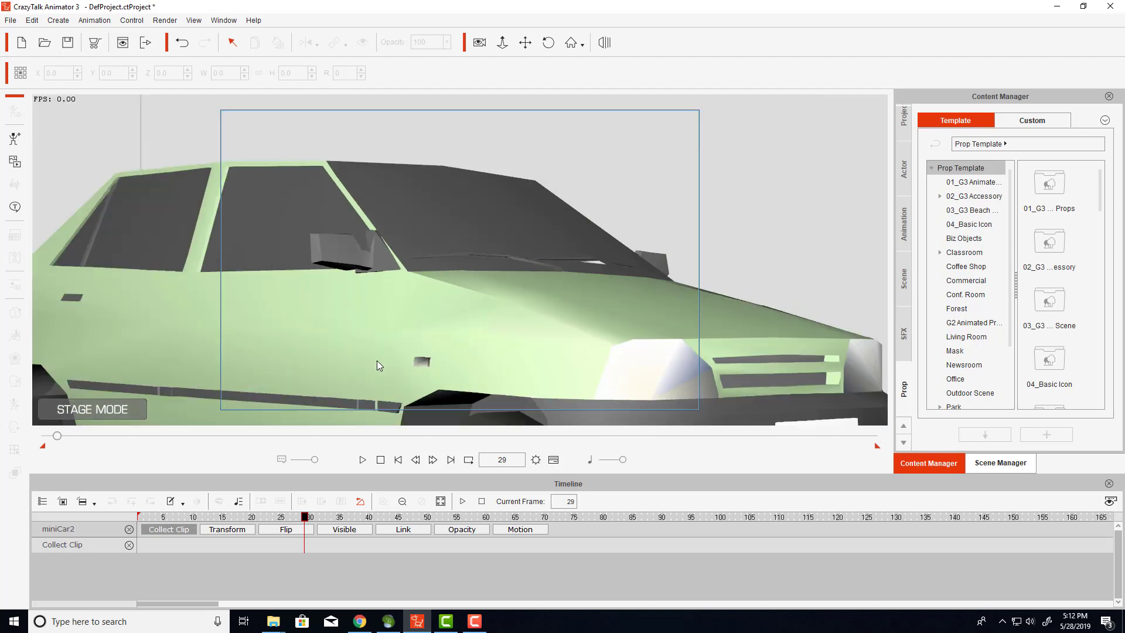
scroll(377, 360, down, 3)
scroll(386, 354, up, 3)
scroll(387, 354, up, 2)
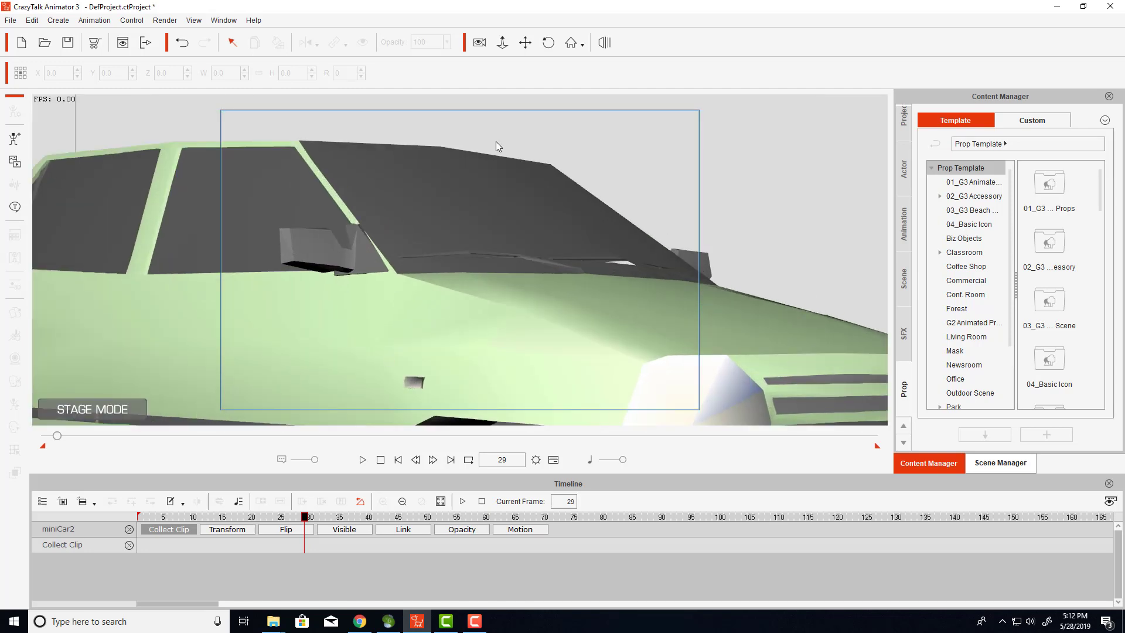
Step: Pan the camera along the car's side, then scrub the playhead to frame 44
click(525, 42)
drag(404, 343, 439, 296)
scroll(436, 288, down, 5)
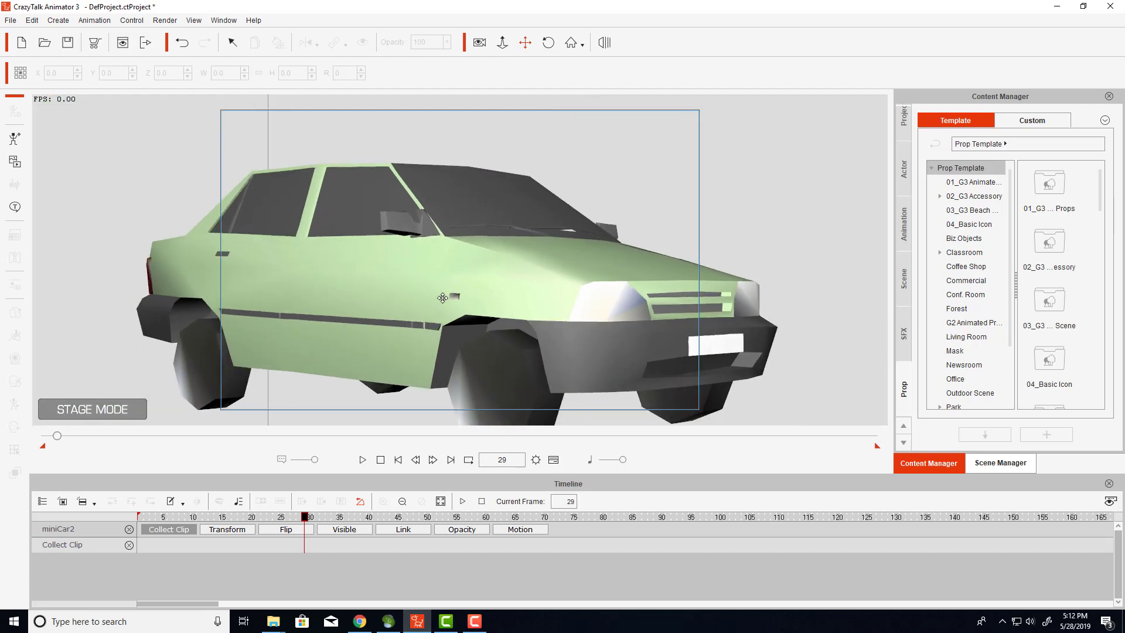
scroll(442, 297, down, 2)
scroll(445, 293, down, 2)
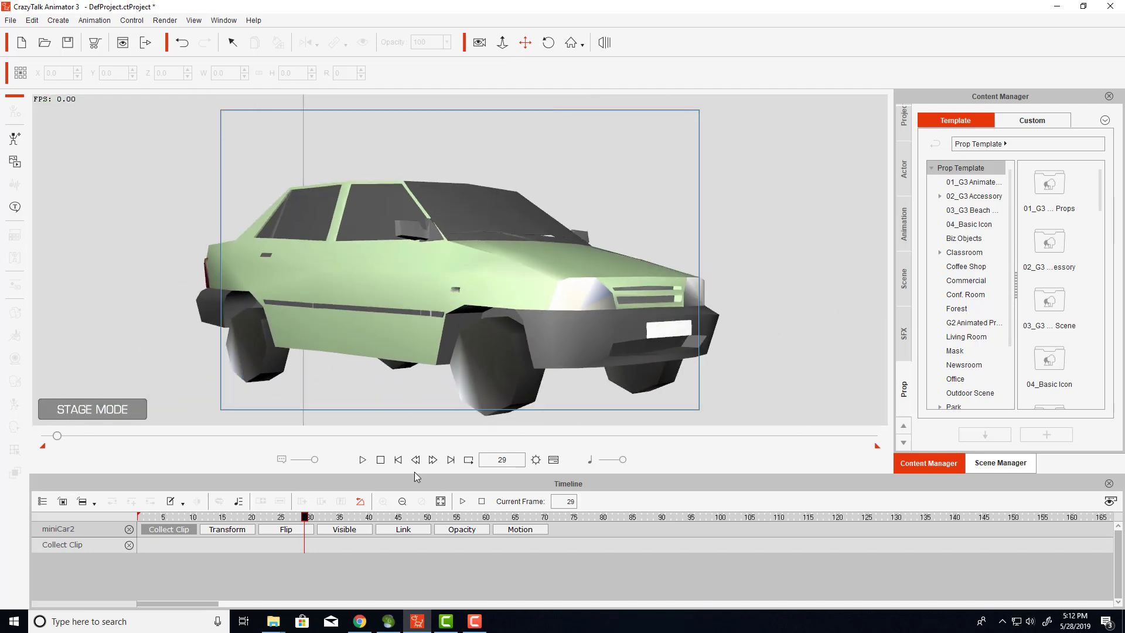
mouse_move(307, 517)
mouse_down()
mouse_move(216, 527)
mouse_move(429, 530)
mouse_move(457, 542)
mouse_move(150, 524)
mouse_move(410, 518)
mouse_move(140, 518)
mouse_move(454, 518)
mouse_move(395, 516)
mouse_up()
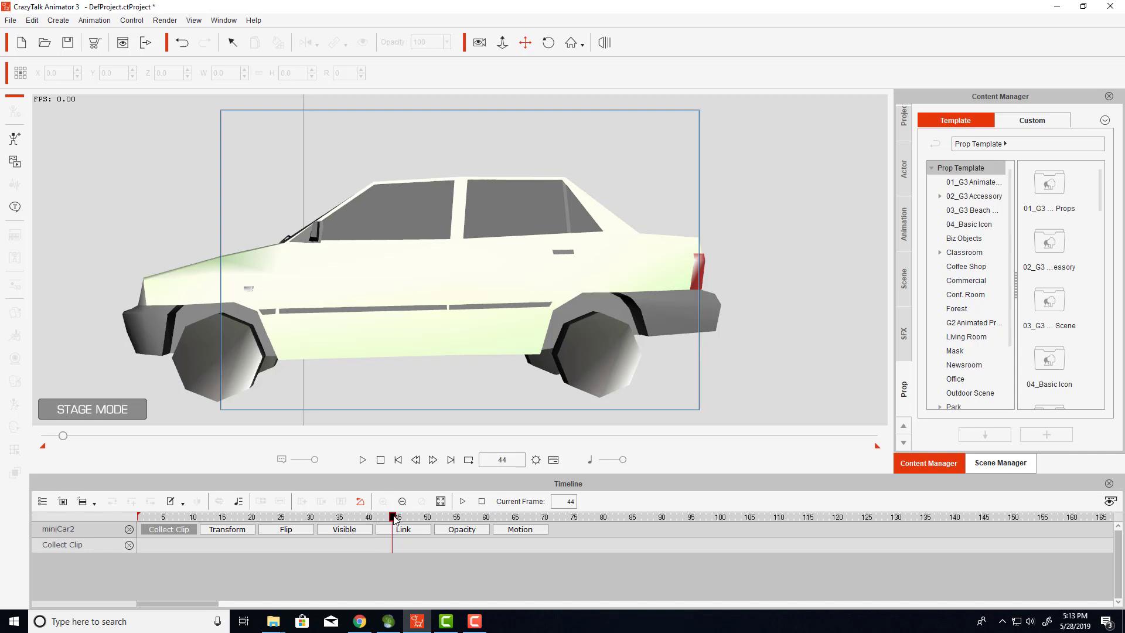
Step: Pan the camera over the windshield and whole car, then scrub back to frame 25
mouse_move(396, 516)
mouse_down()
mouse_move(295, 518)
mouse_move(304, 519)
mouse_up()
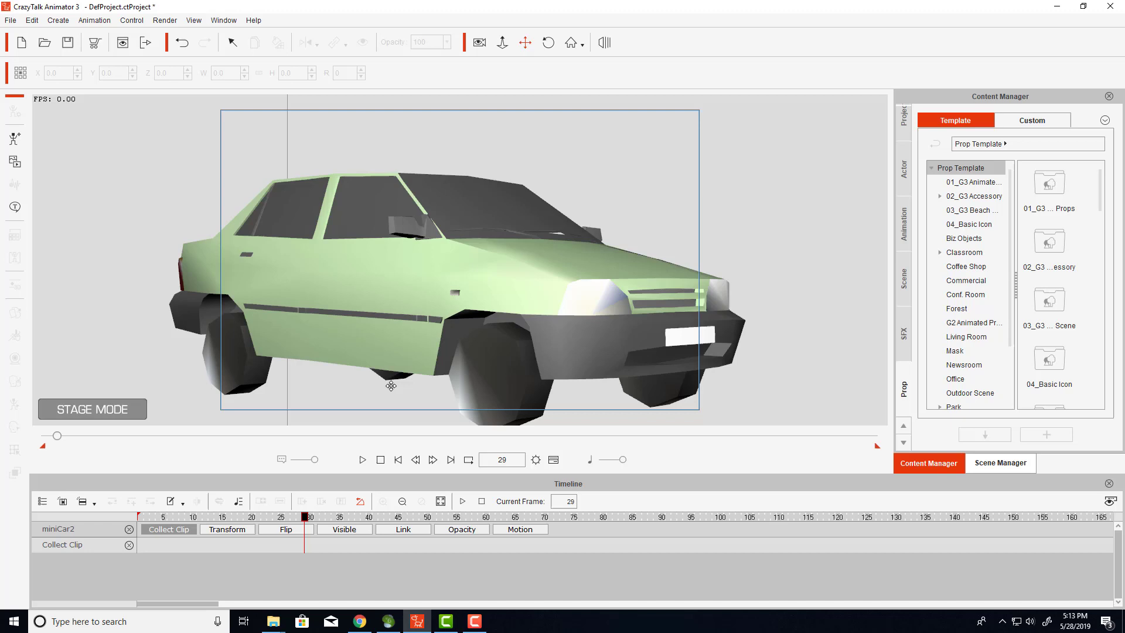
scroll(392, 383, up, 8)
scroll(392, 383, down, 2)
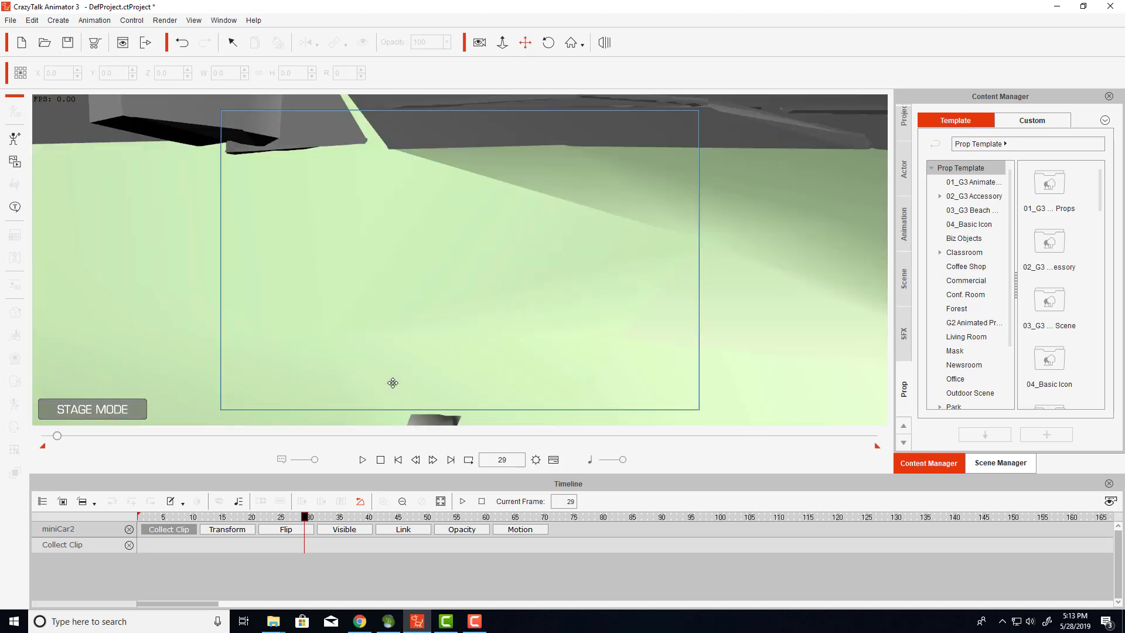
drag(484, 146, 540, 433)
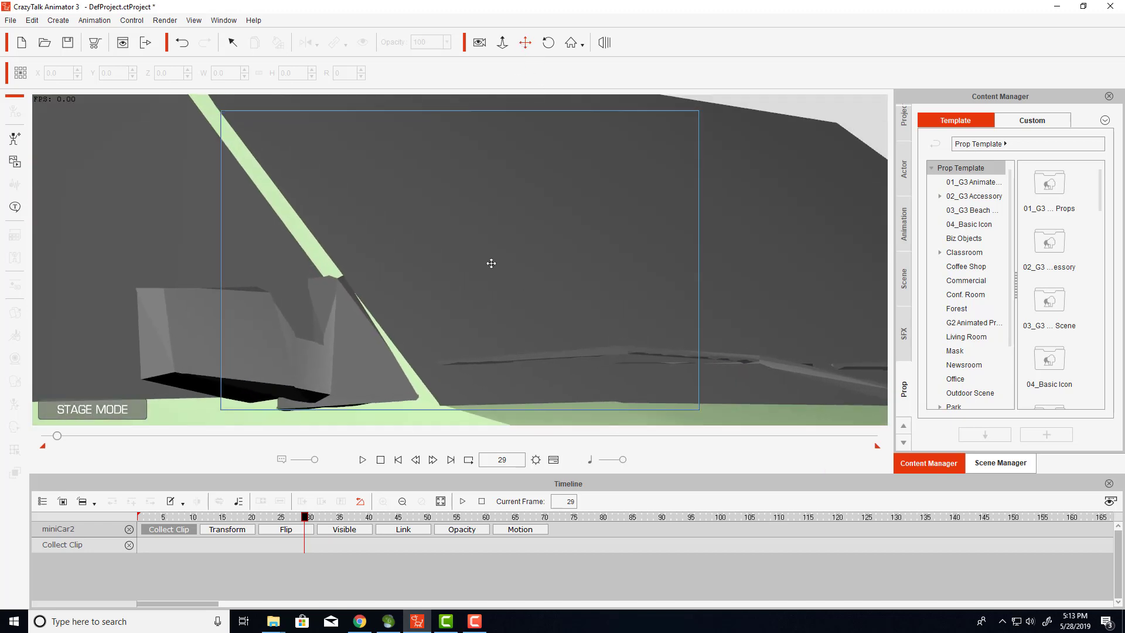
scroll(491, 263, down, 3)
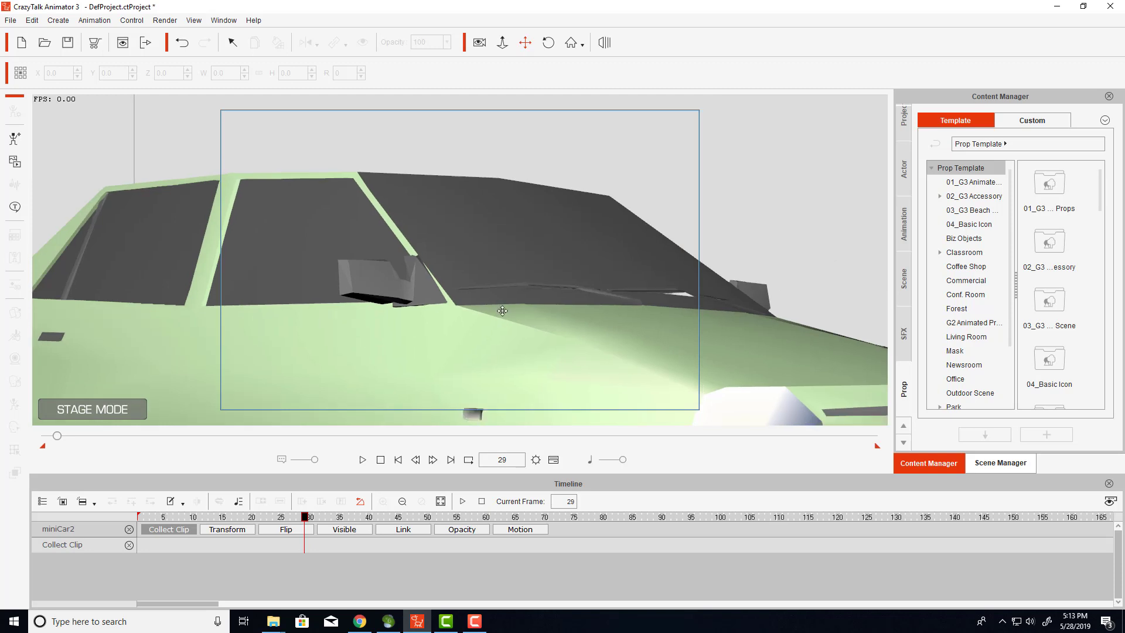
drag(490, 264, 515, 243)
scroll(515, 244, down, 3)
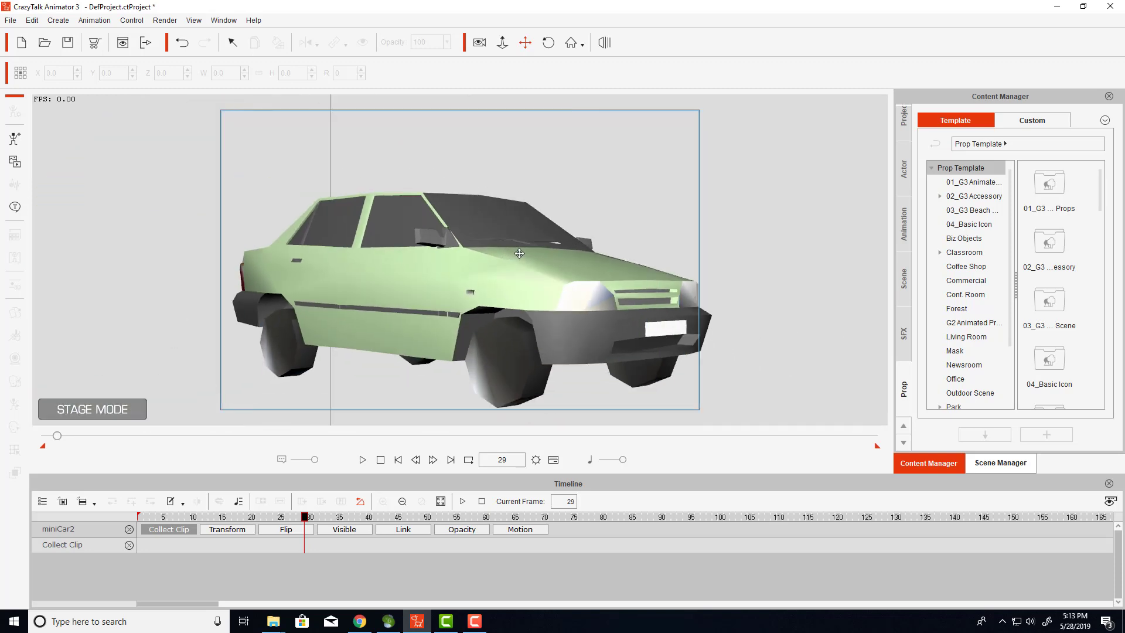
scroll(515, 255, up, 1)
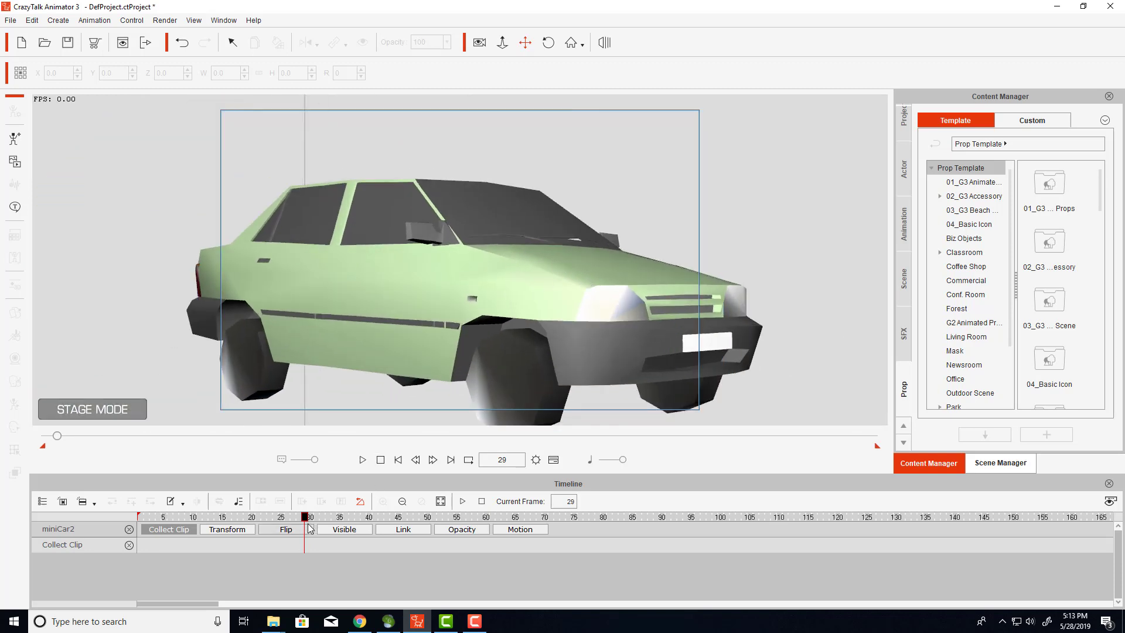
mouse_move(306, 516)
mouse_down()
mouse_move(242, 519)
mouse_move(344, 518)
mouse_up()
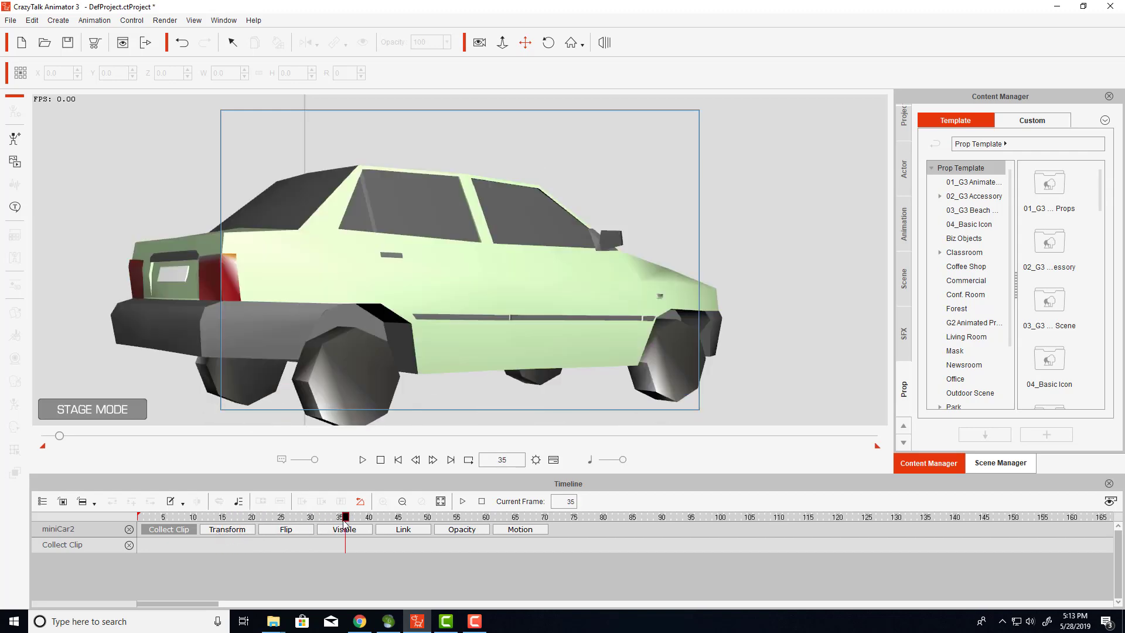
mouse_move(328, 556)
mouse_down()
mouse_move(277, 583)
mouse_move(314, 581)
mouse_move(280, 587)
mouse_up()
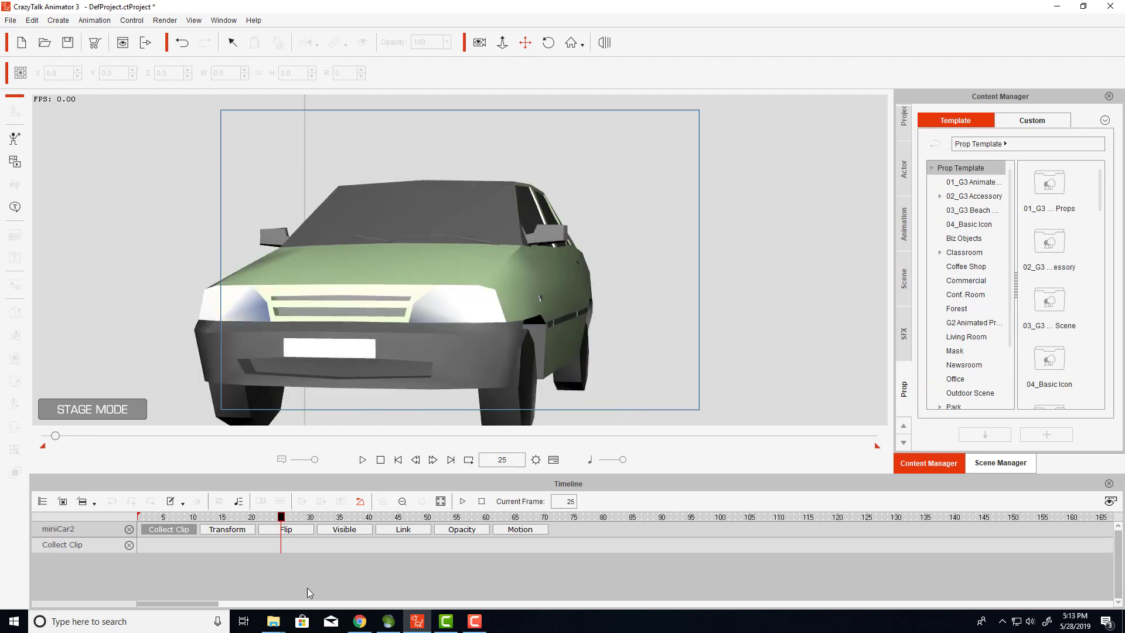